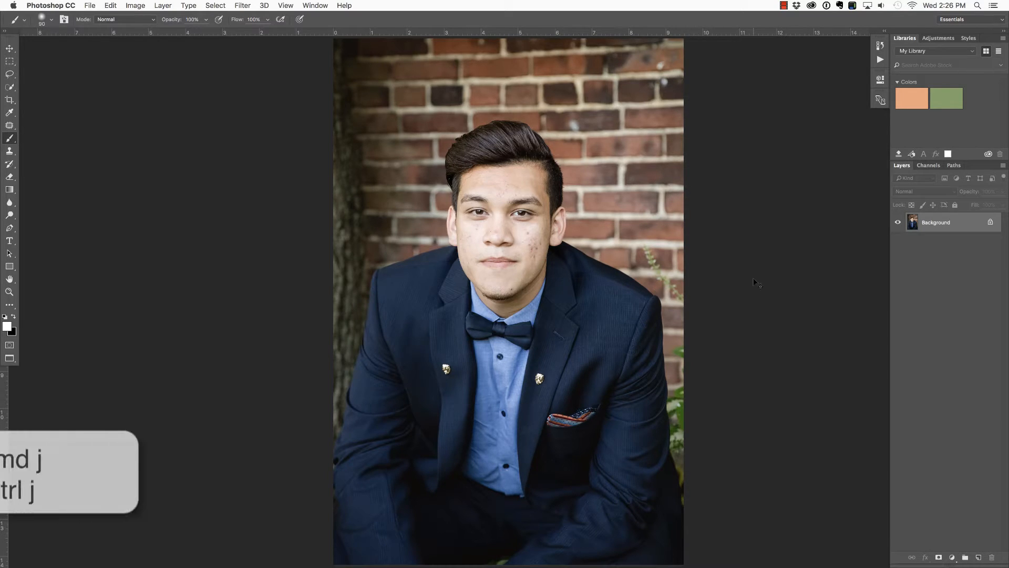
- Duplicate the Background layer and activate the Spot Healing Brush Tool for retouching the face
key(super+j)
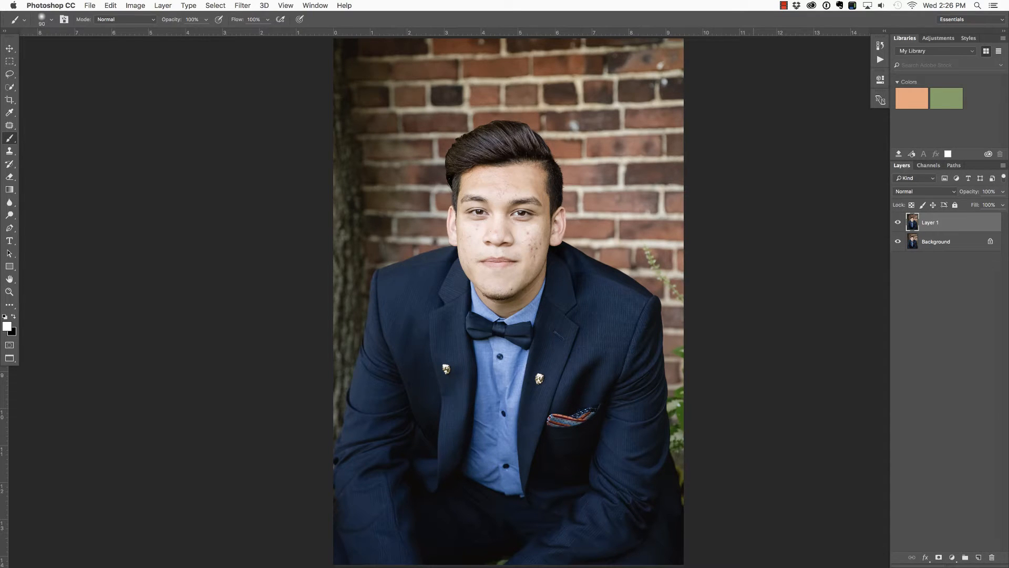
key(super+plus)
key(super+plus)
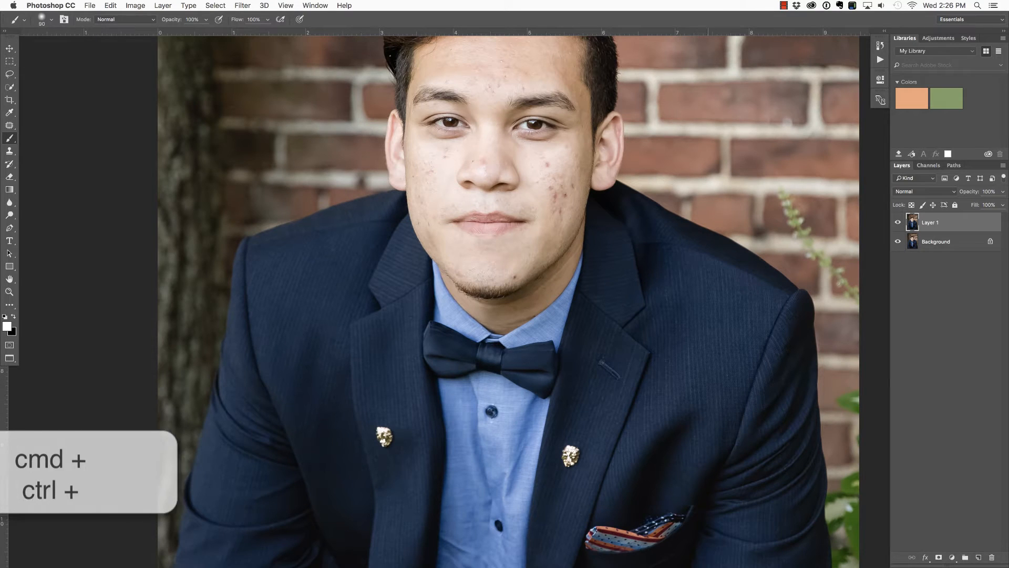
drag(668, 192, 662, 253)
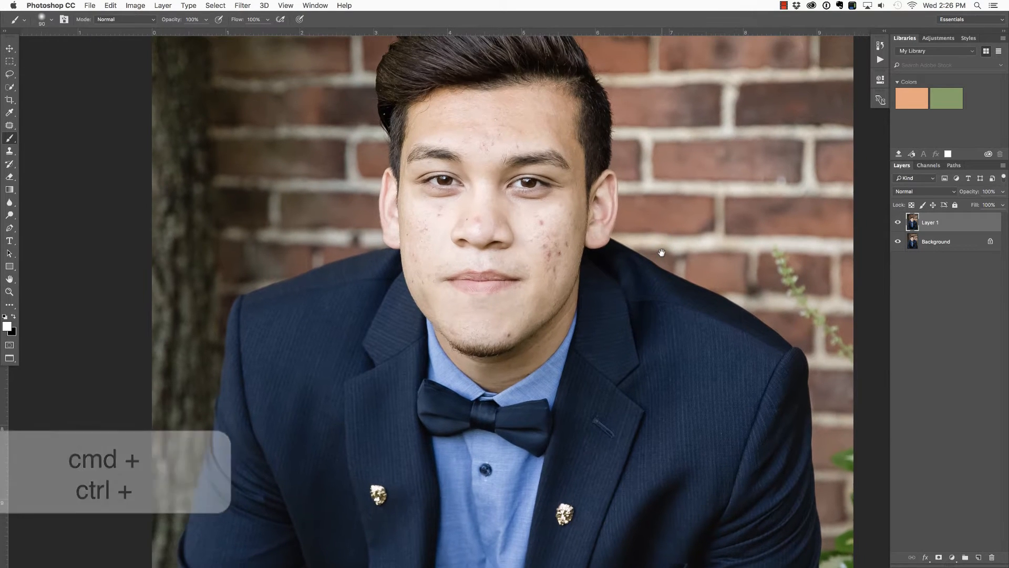
click(10, 126)
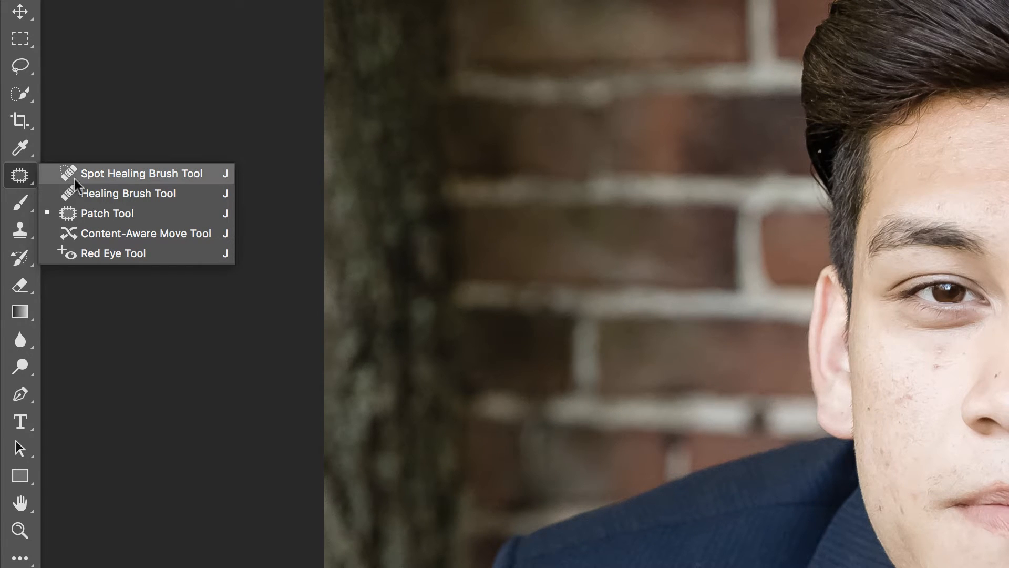
click(103, 173)
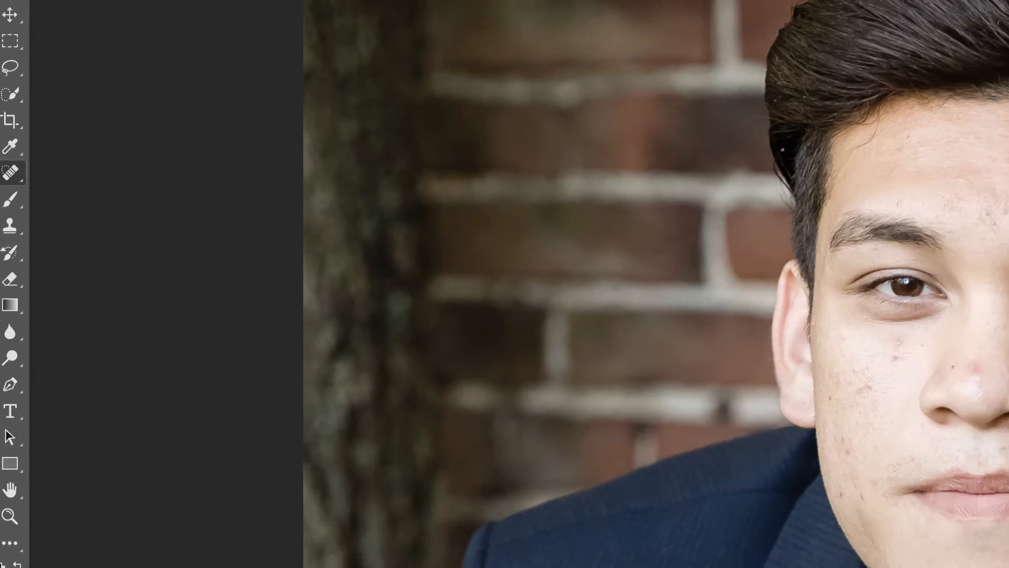
- Heal the blemishes on the nose, the chin and the cheek on the image's left side with the Spot Healing Brush
click(656, 283)
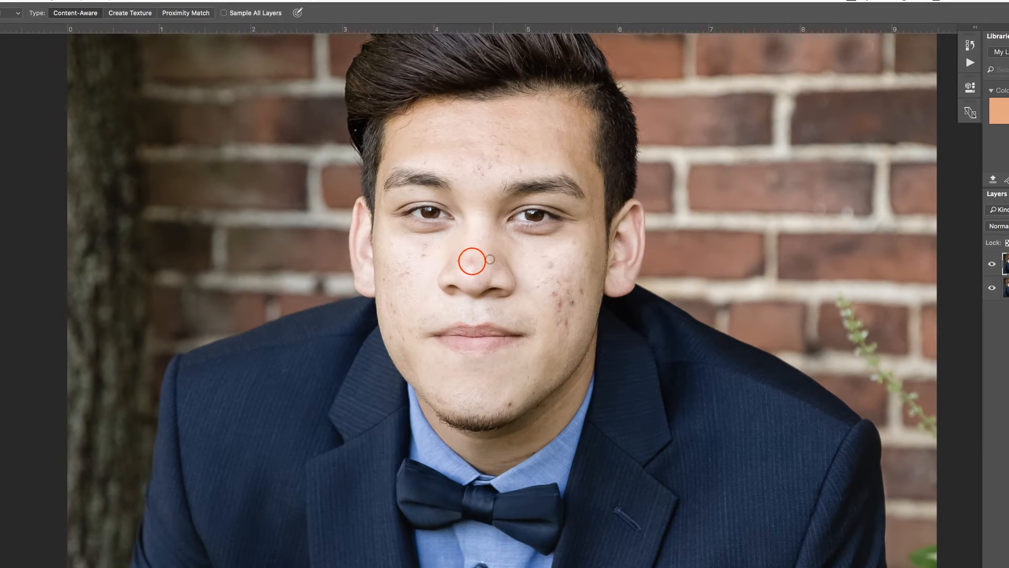
click(472, 260)
click(506, 401)
click(424, 252)
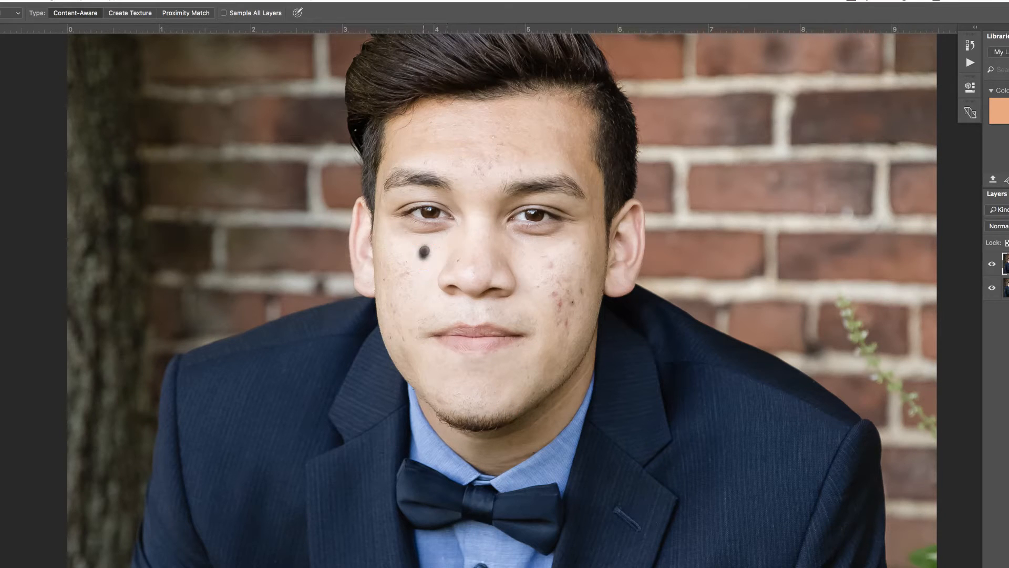
click(406, 270)
- Heal the spots on the cheek on the image's right side and the forehead, and compare the result with the original layer
click(560, 304)
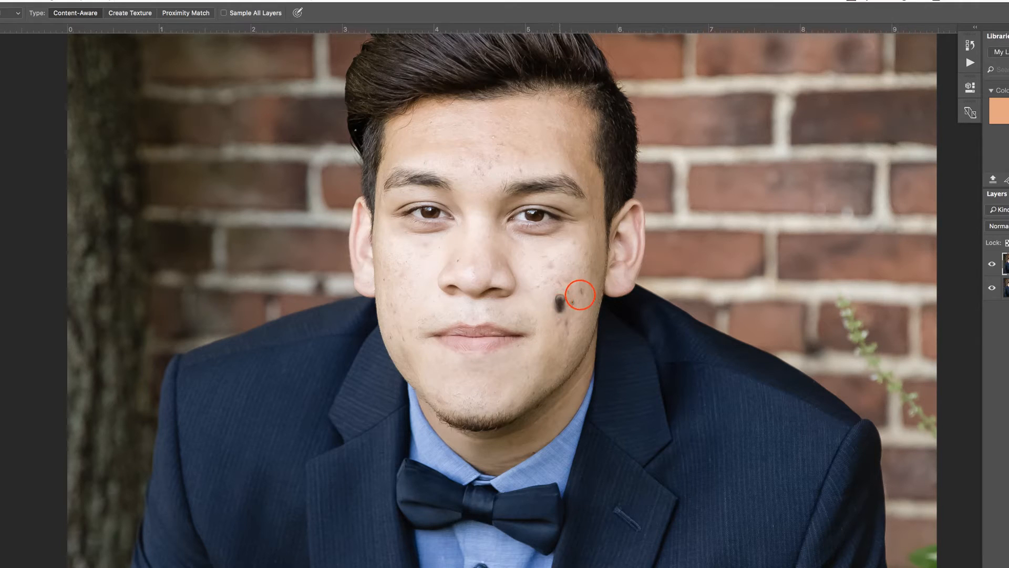
click(581, 291)
click(567, 327)
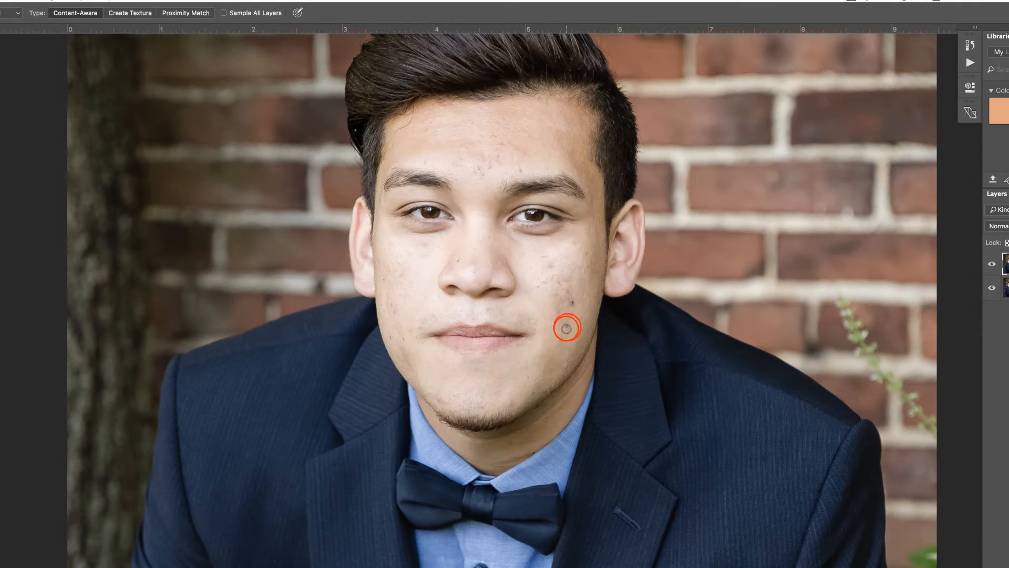
click(497, 138)
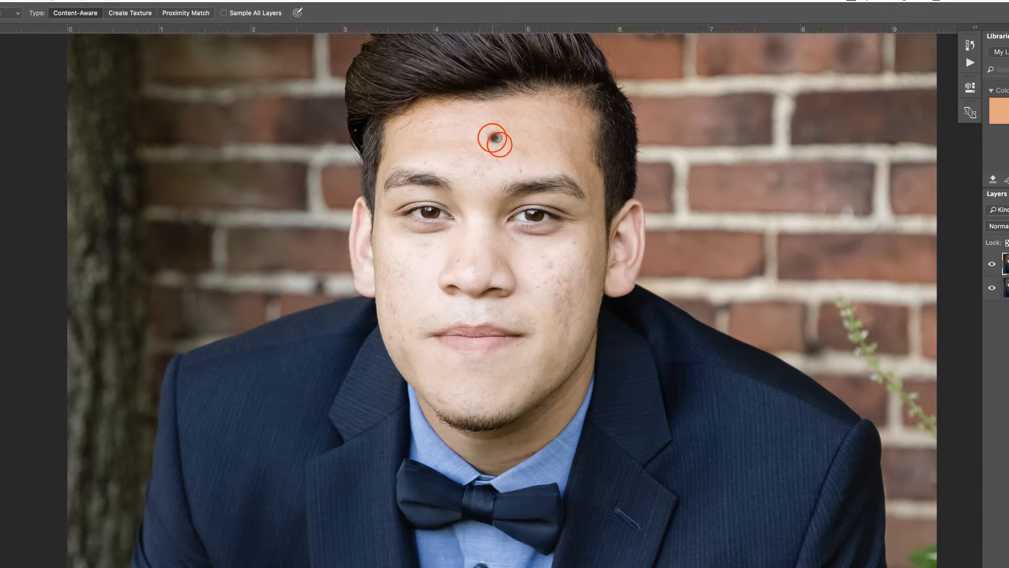
click(500, 144)
key(super+minus)
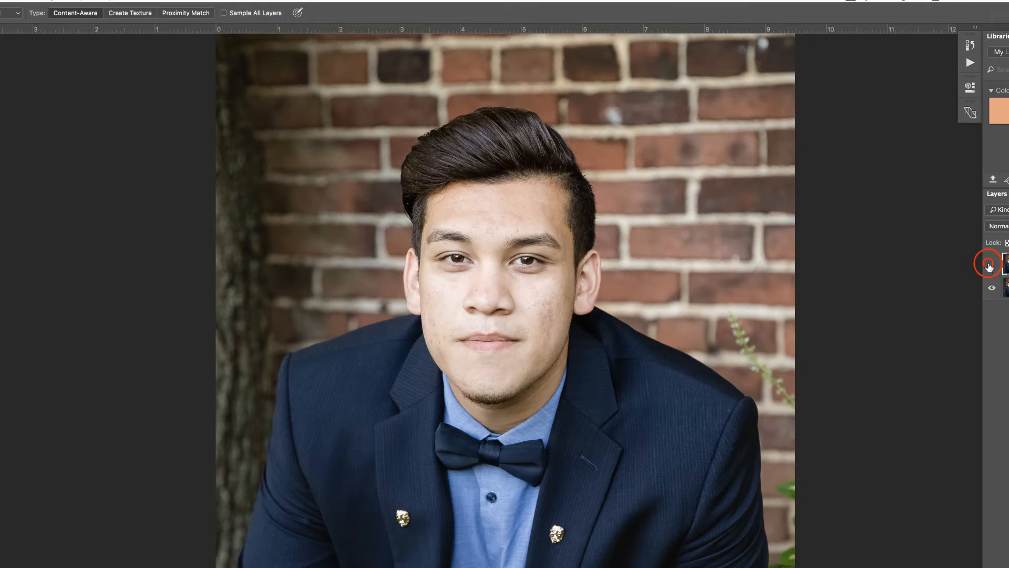
click(990, 267)
click(989, 267)
- Duplicate the healed layer and set up the Clone Stamp tool with Lighten mode
key(super+j)
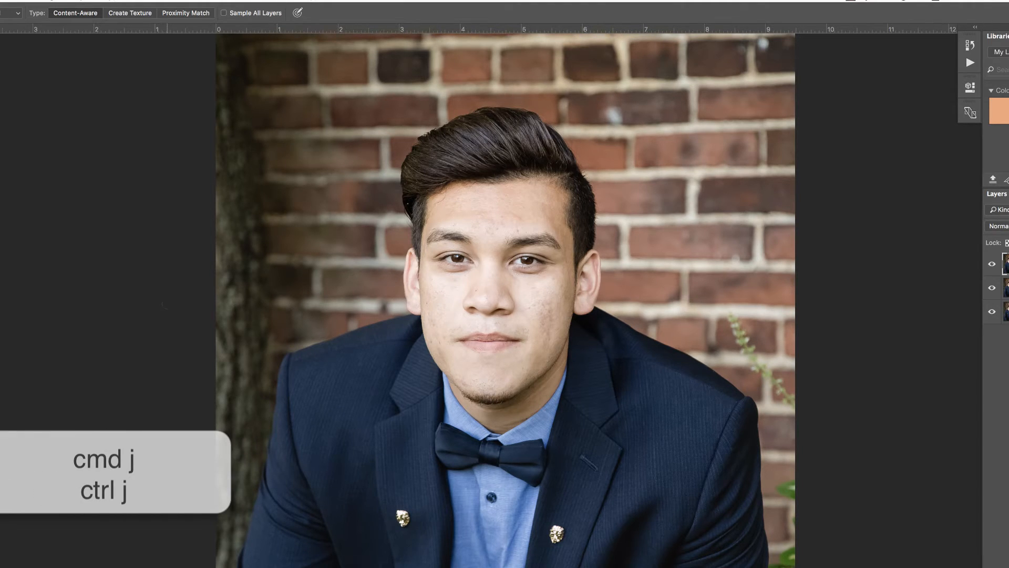
key(s)
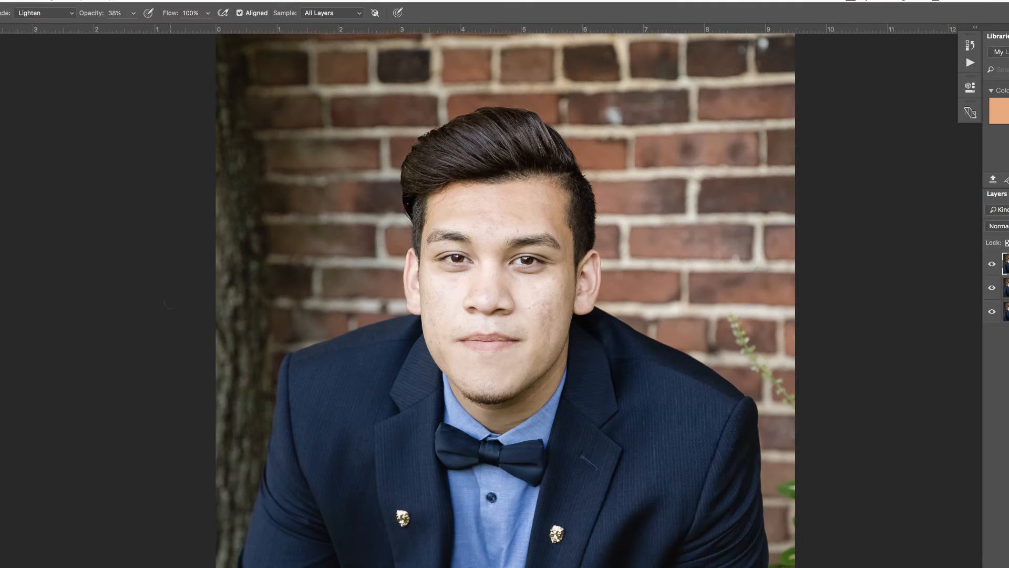
click(67, 16)
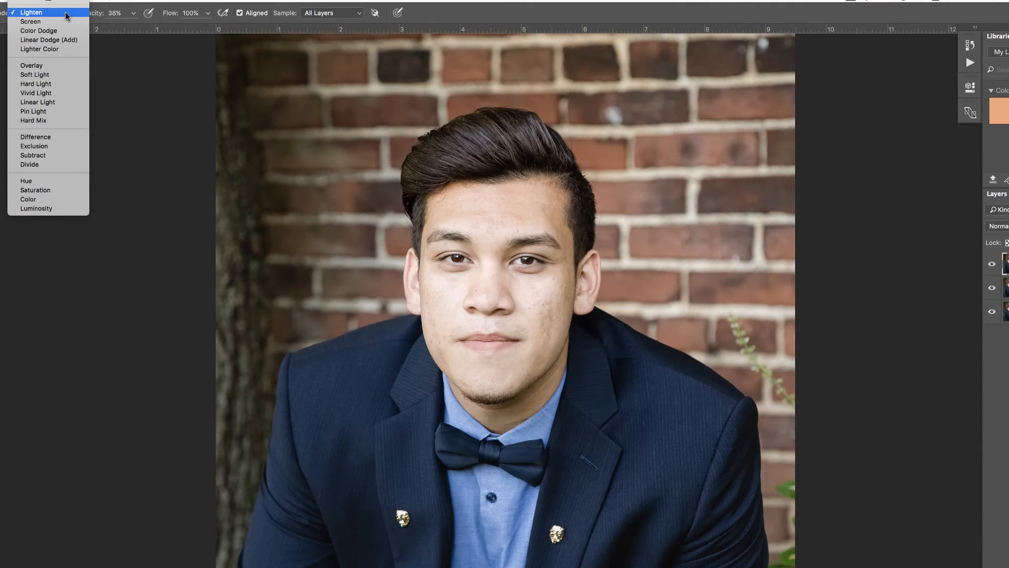
click(66, 13)
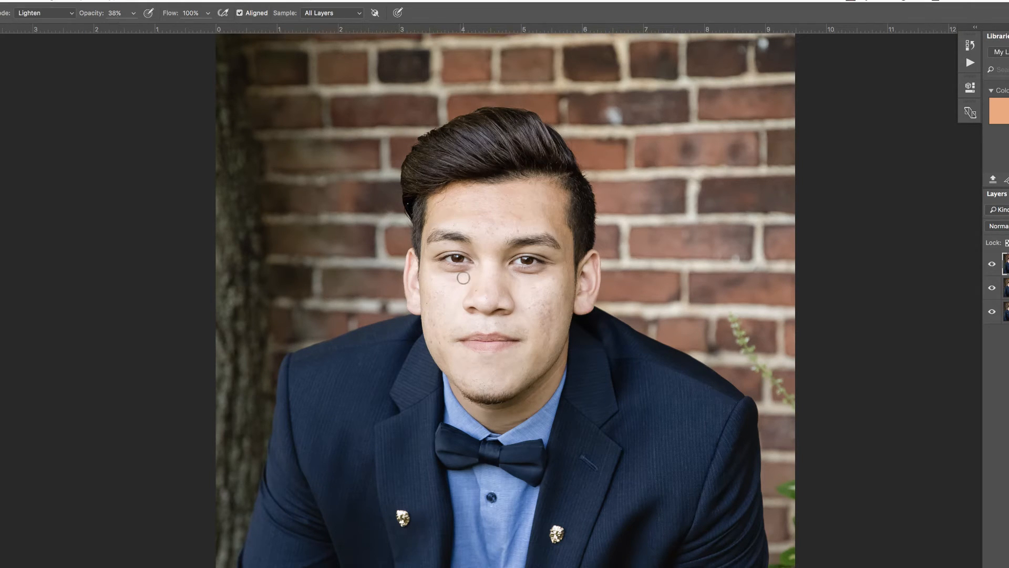
- Lighten the shadows under both eyes by cloning nearby cheek skin, and compare the layer before and after
alt+click(436, 281)
click(440, 271)
click(440, 272)
drag(440, 271, 472, 273)
alt+click(519, 288)
drag(515, 272, 545, 272)
click(992, 264)
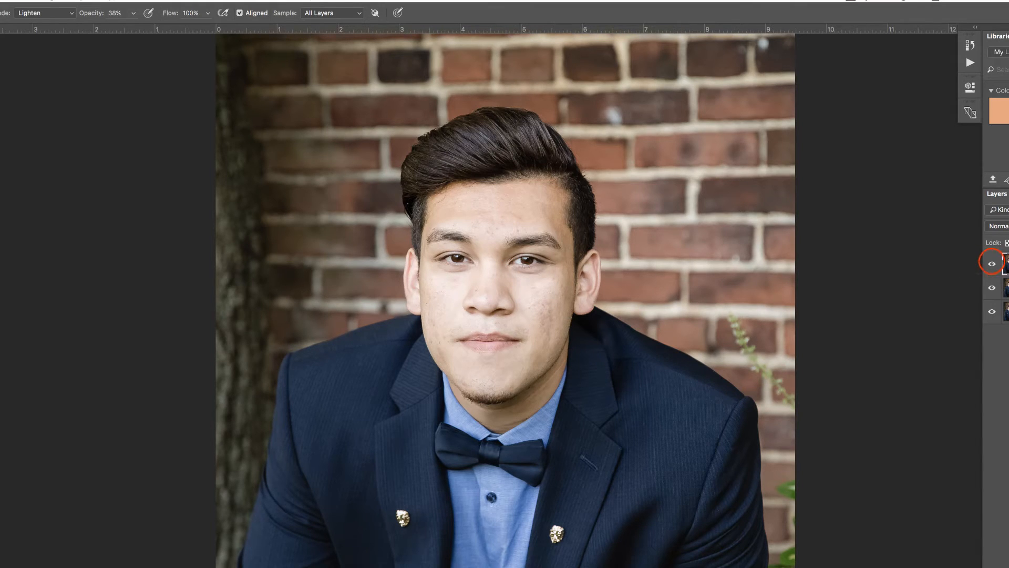
click(992, 264)
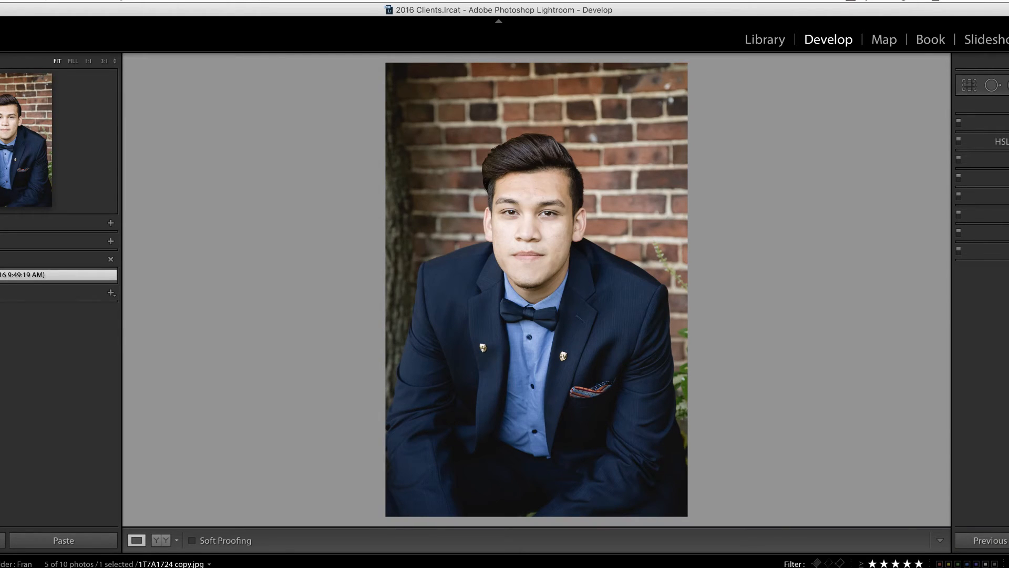
- In Lightroom, compare the edited copies of the portrait zoomed in on the face
key(Right)
key(Right)
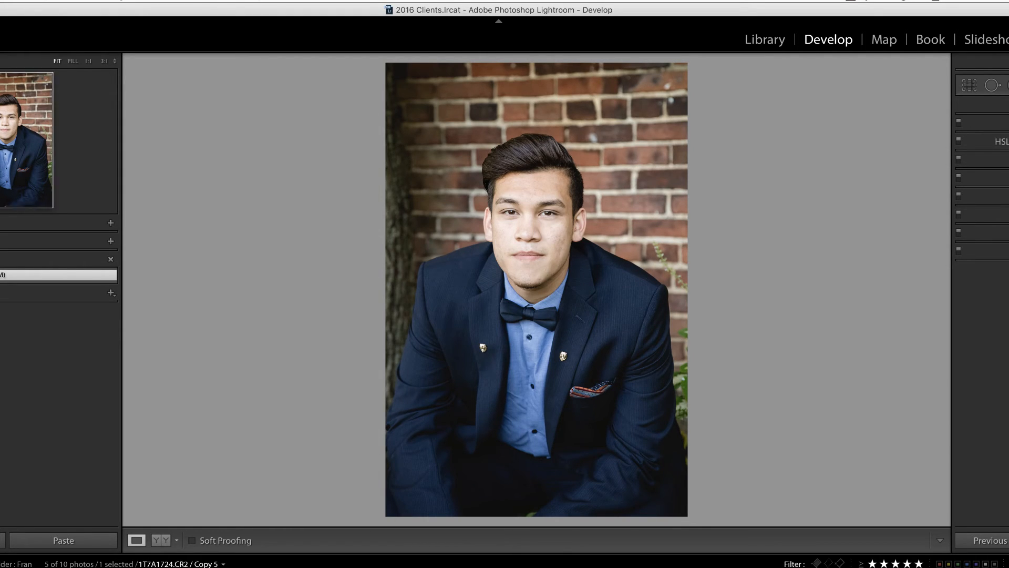
key(z)
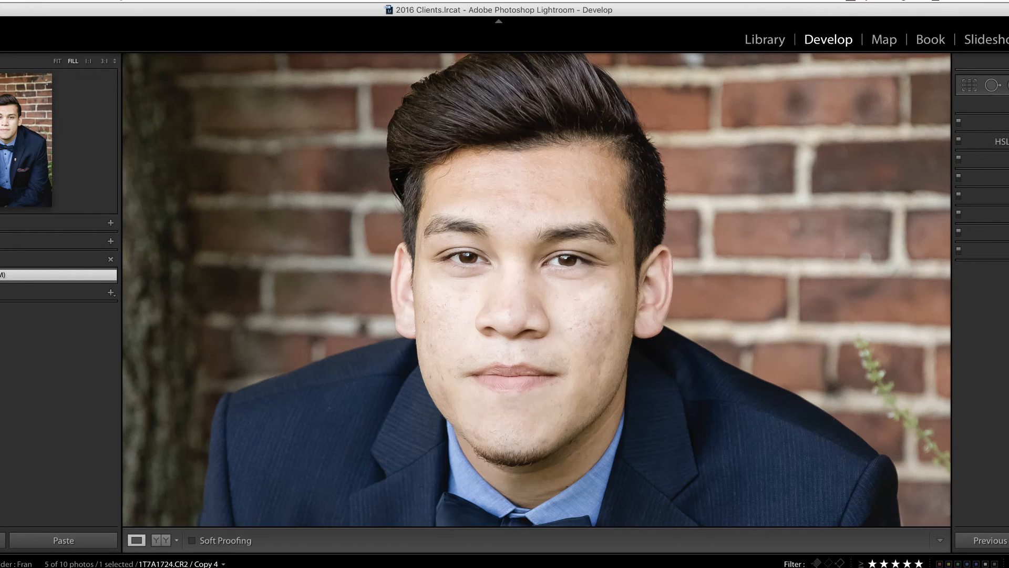
key(Left)
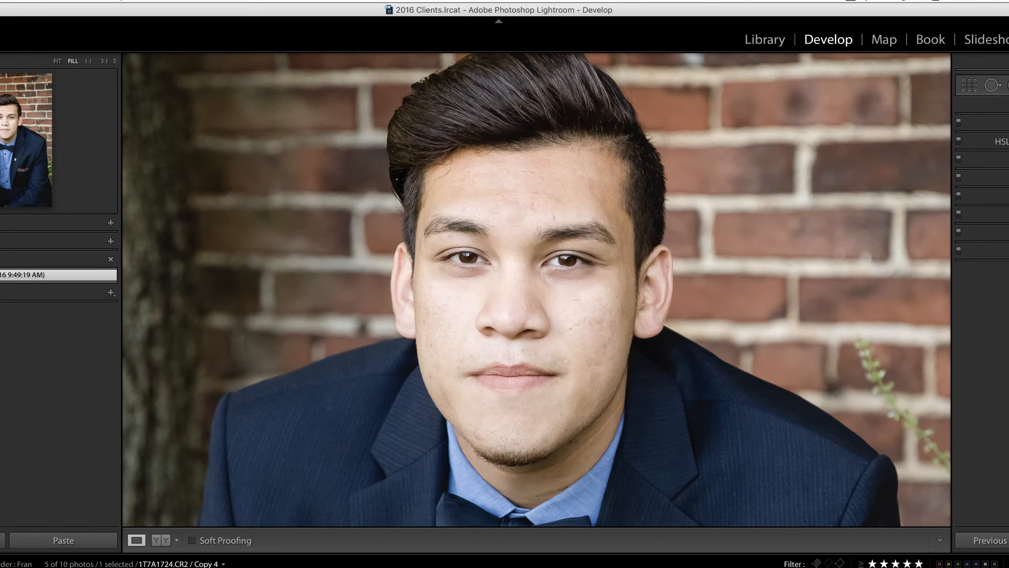
key(Right)
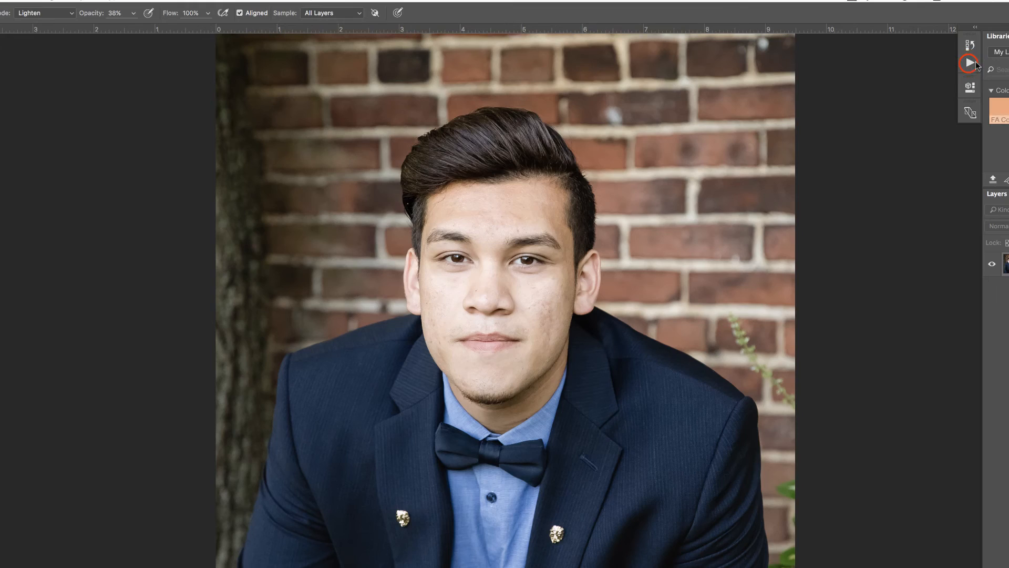
- In Photoshop, run the Retouch - Close action on the portrait
click(970, 63)
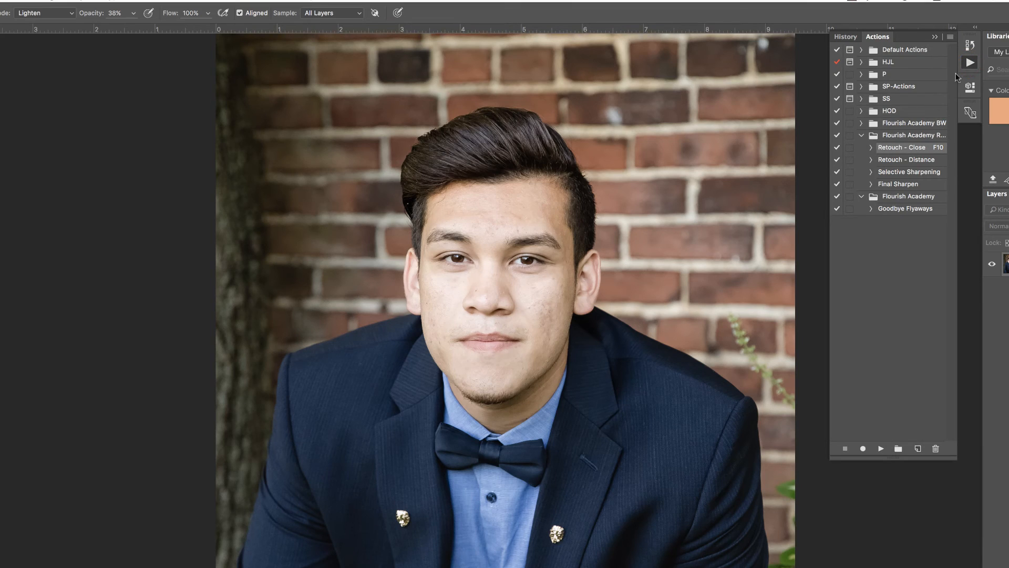
click(881, 448)
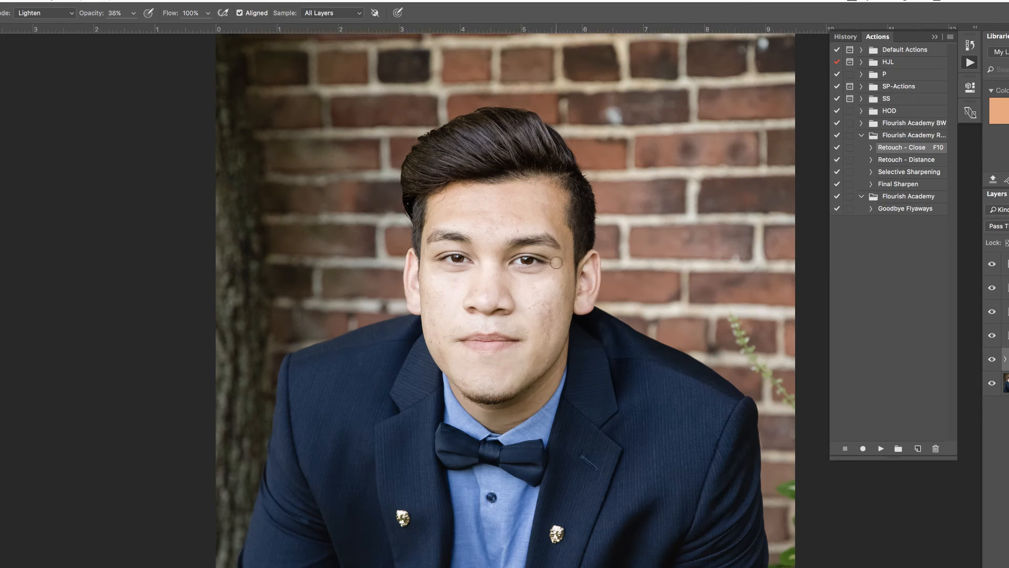
- Paint the skin smoothing over the cheeks, forehead, nose and chin with an enlarged brush, and compare the retouch group before and after
key(b)
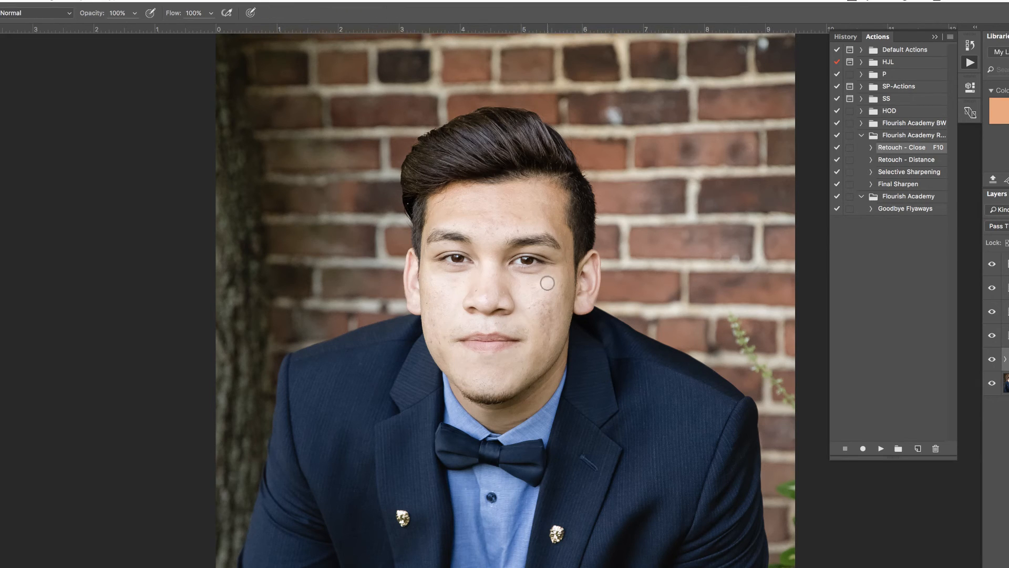
key(bracketright)
key(bracketright)
key(bracketright)
key(bracketright)
key(bracketright)
drag(511, 289, 533, 292)
mouse_move(492, 251)
mouse_down()
mouse_move(496, 282)
mouse_move(494, 232)
mouse_move(545, 209)
mouse_up()
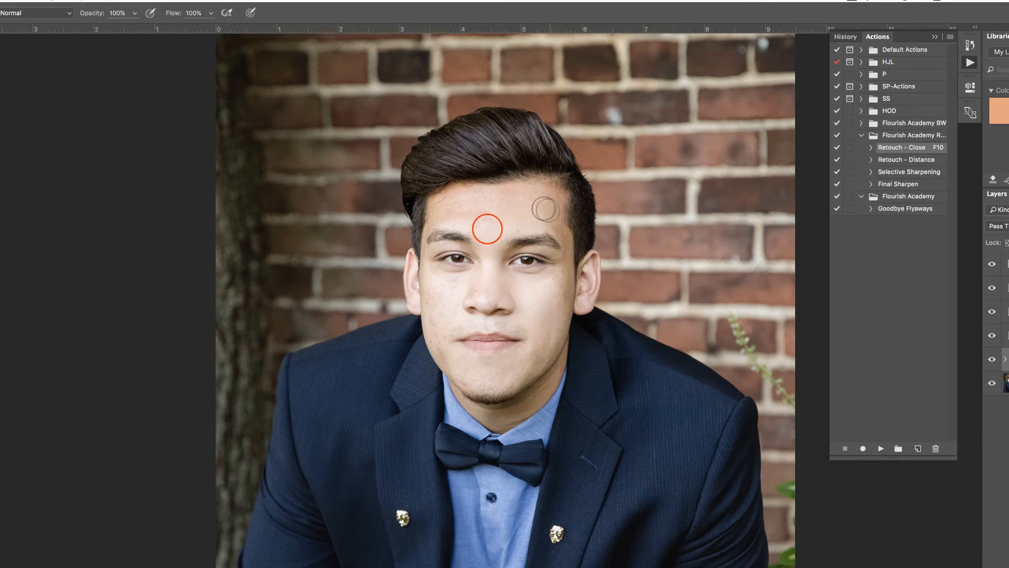
mouse_move(487, 229)
mouse_down()
mouse_move(448, 212)
mouse_move(535, 199)
mouse_up()
mouse_move(479, 281)
mouse_down()
mouse_move(478, 269)
mouse_move(435, 308)
mouse_move(468, 383)
mouse_up()
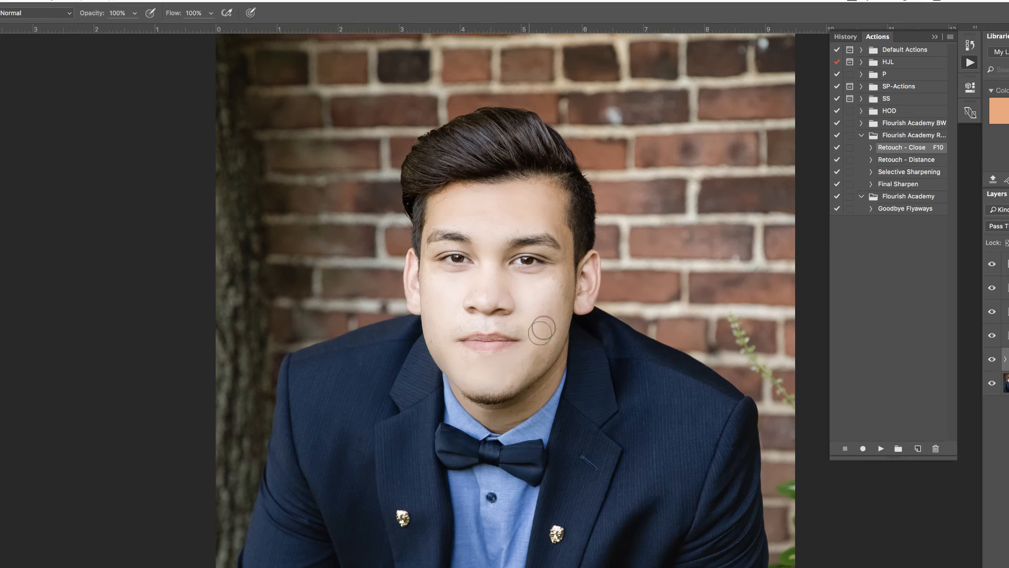
click(552, 301)
click(991, 359)
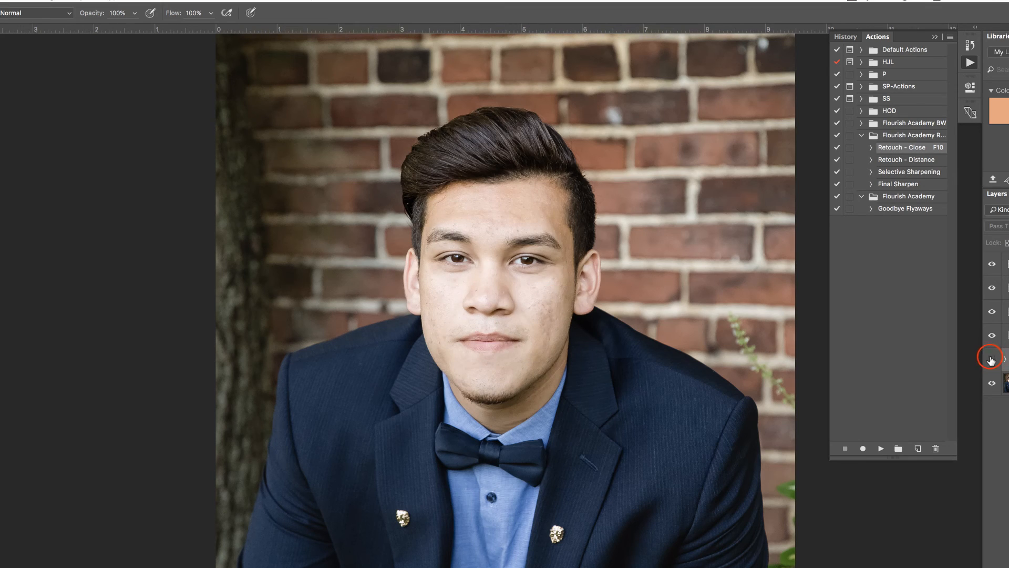
click(991, 359)
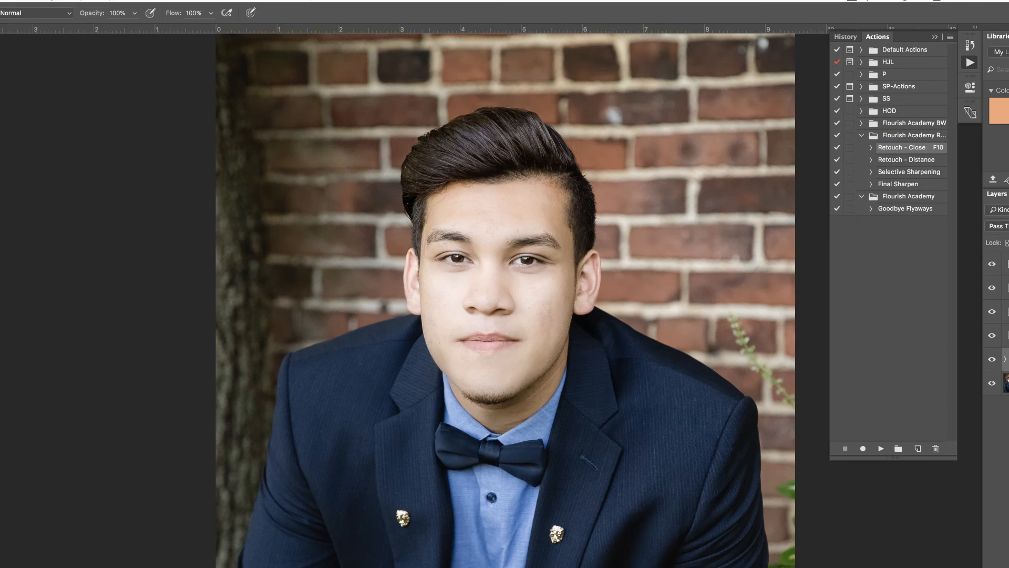
click(992, 360)
click(992, 360)
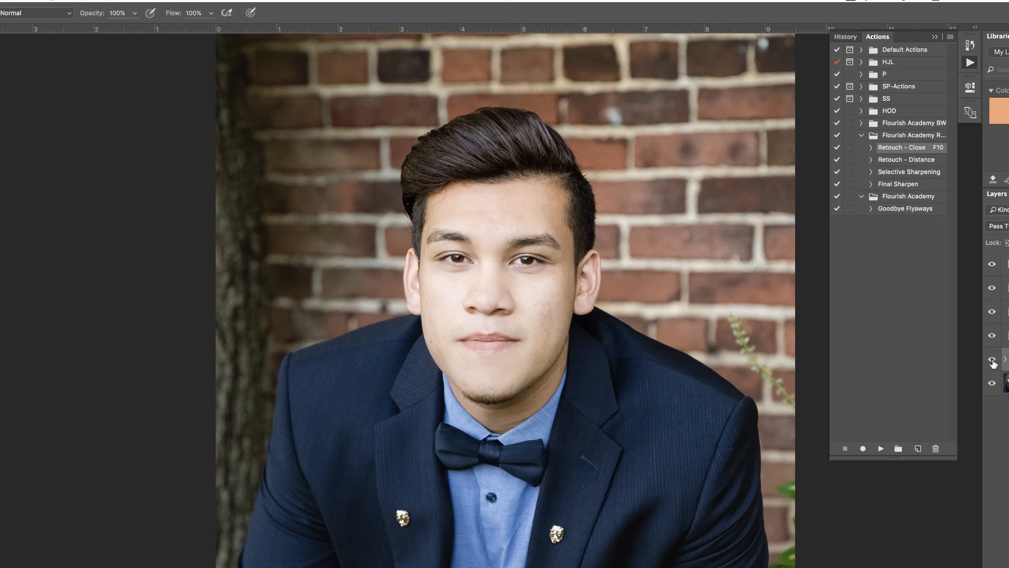